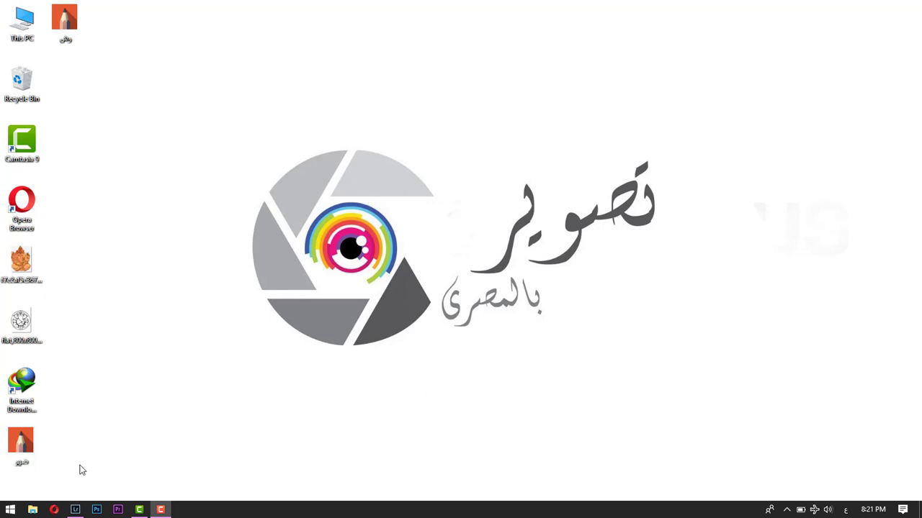
- Bring Lightroom's empty Library catalog to the front from the taskbar
left_click(76, 510)
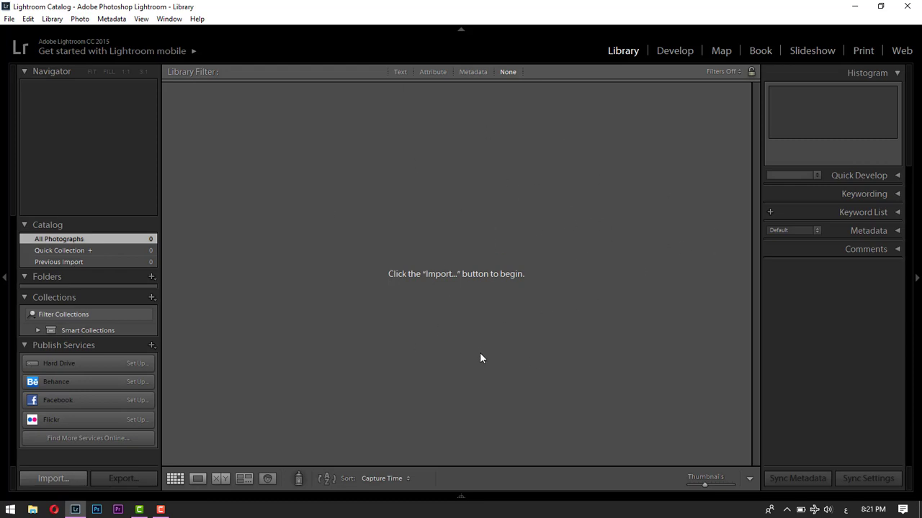
- Start an import and browse to the al haram folder on PHOTOS (E:)
left_click(67, 479)
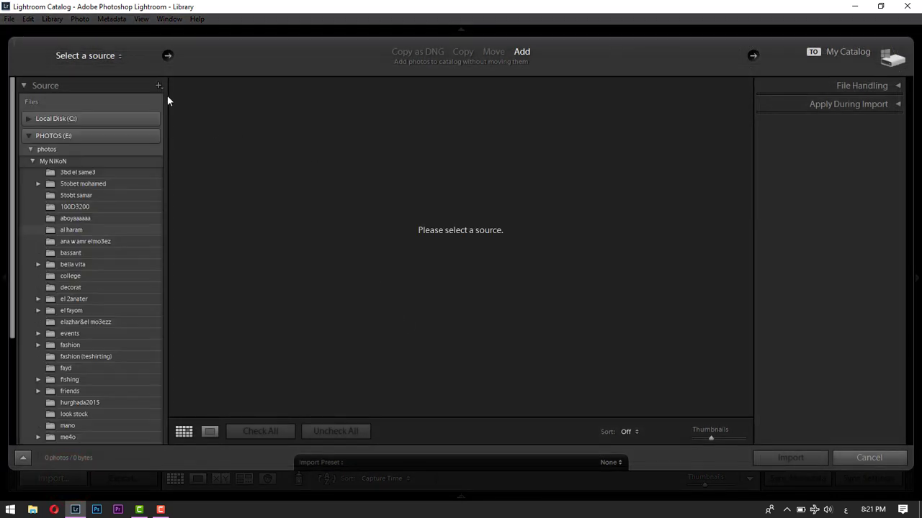
left_click(30, 135)
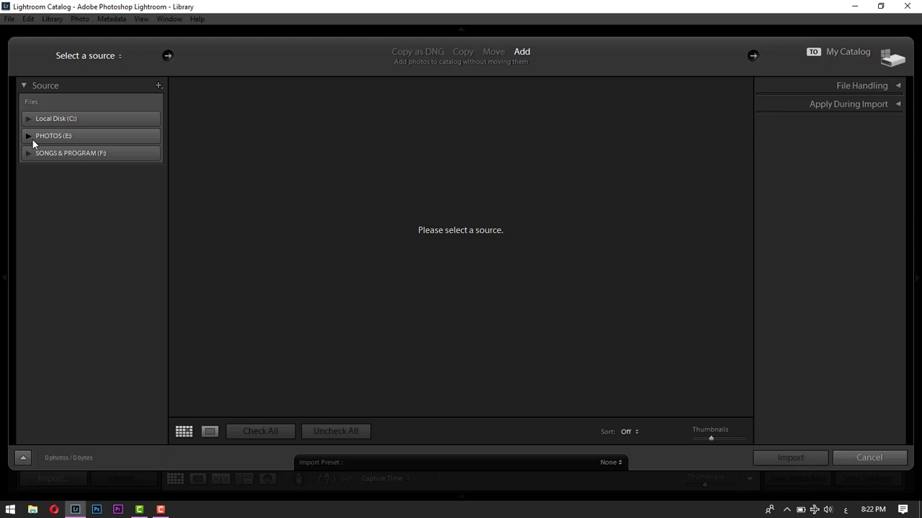
left_click(28, 136)
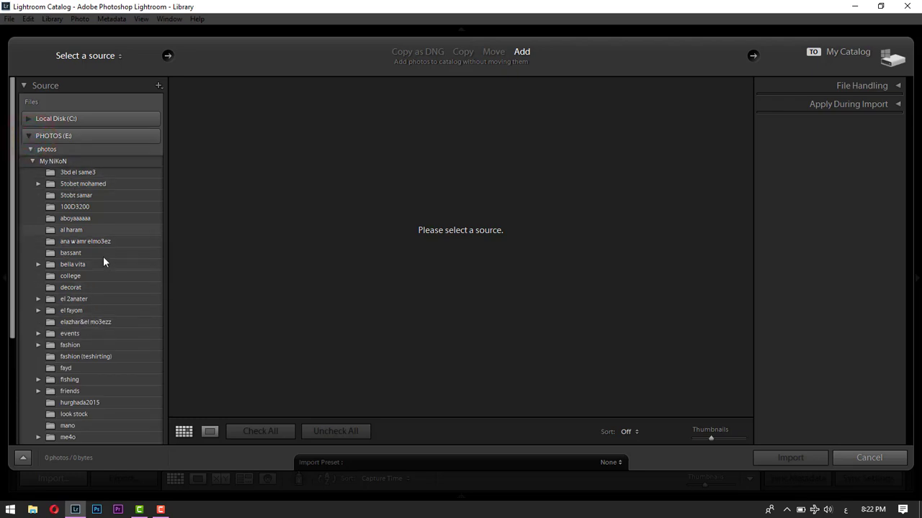
left_click(83, 232)
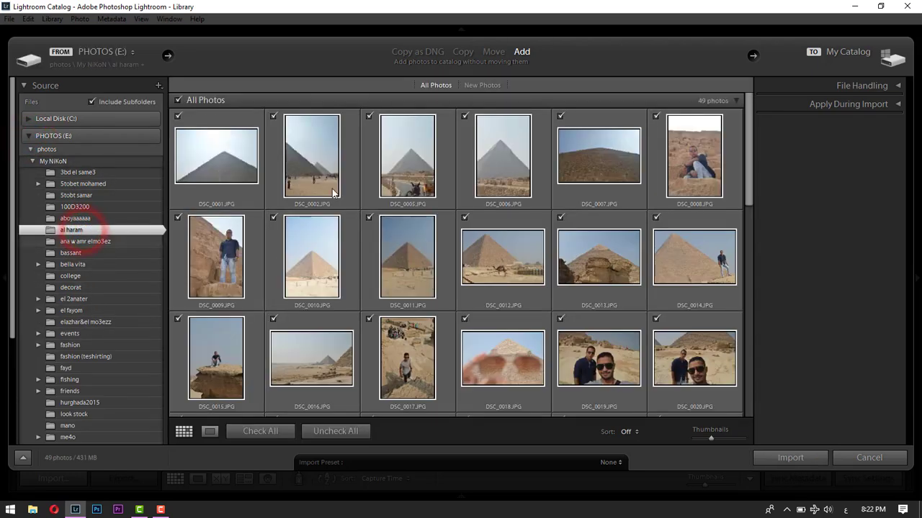
- Check only DSC_0011 of the 49 photos and import it into the catalog
left_click(178, 103)
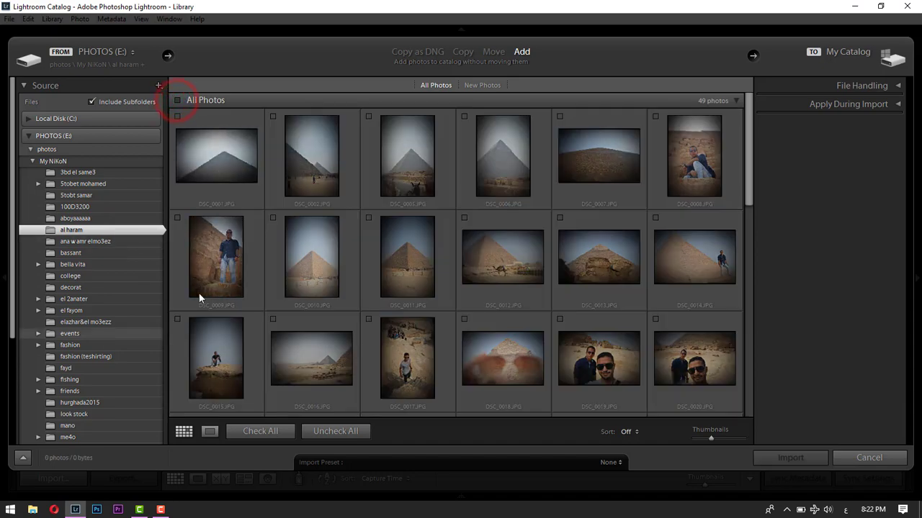
scroll(404, 231, "down", 3)
scroll(405, 230, "up", 3)
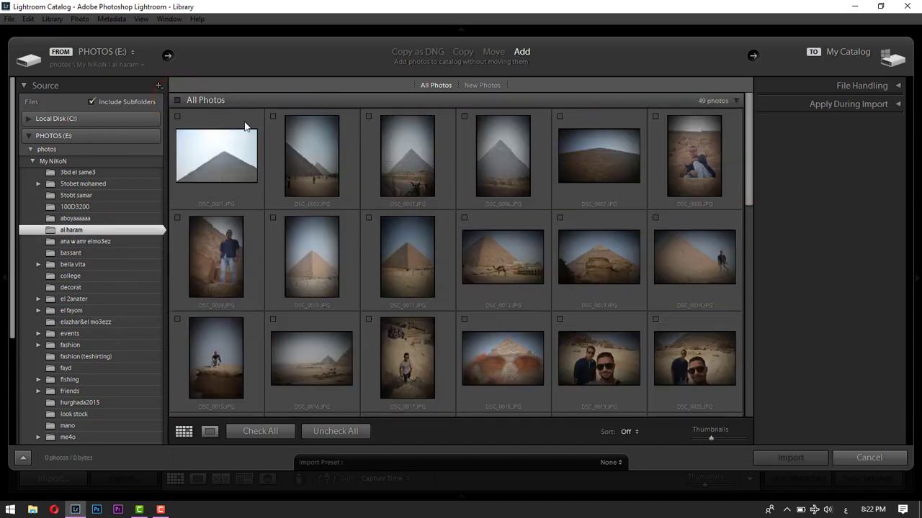
left_click(178, 100)
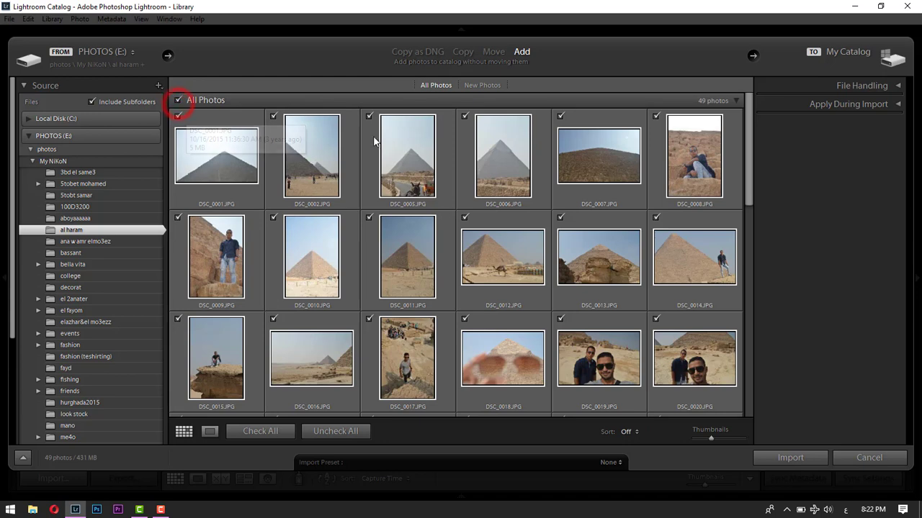
left_click(178, 100)
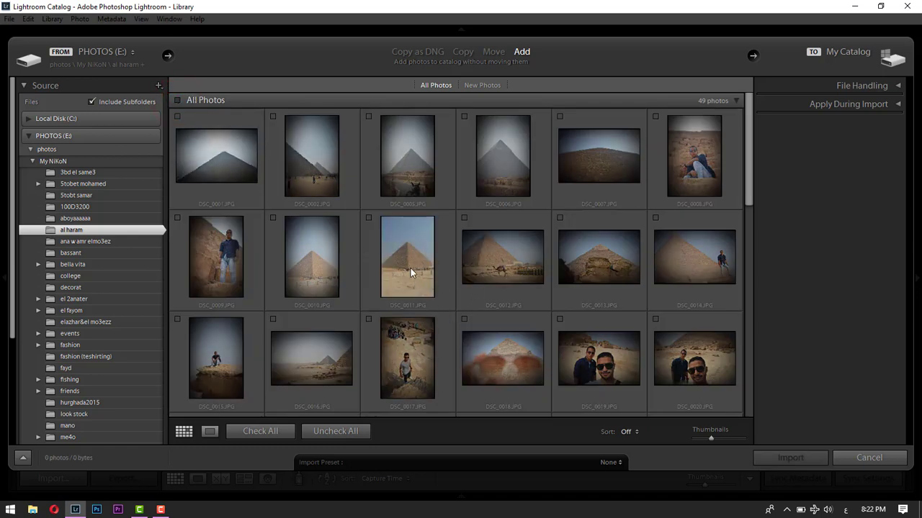
left_click(368, 219)
left_click(796, 460)
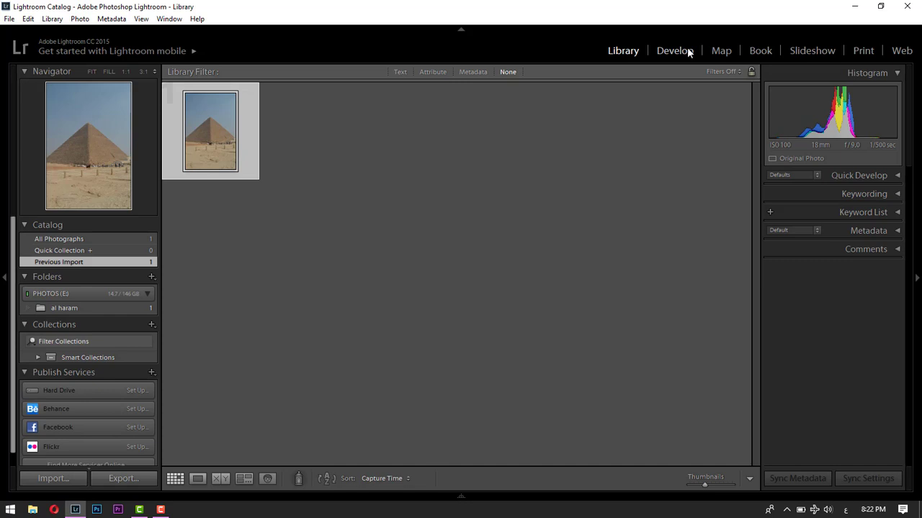
- Expand and collapse Quick Develop, then open DSC_0011.JPG in the Develop module
left_click(890, 175)
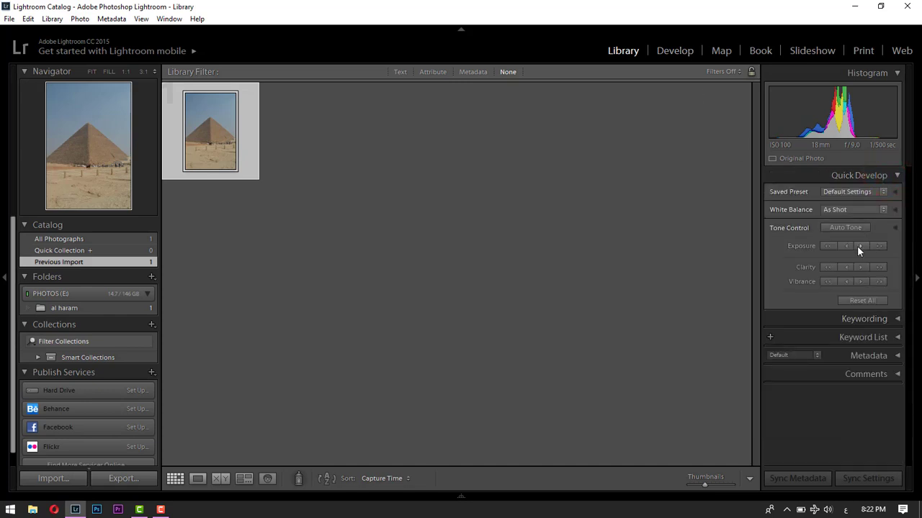
left_click(895, 180)
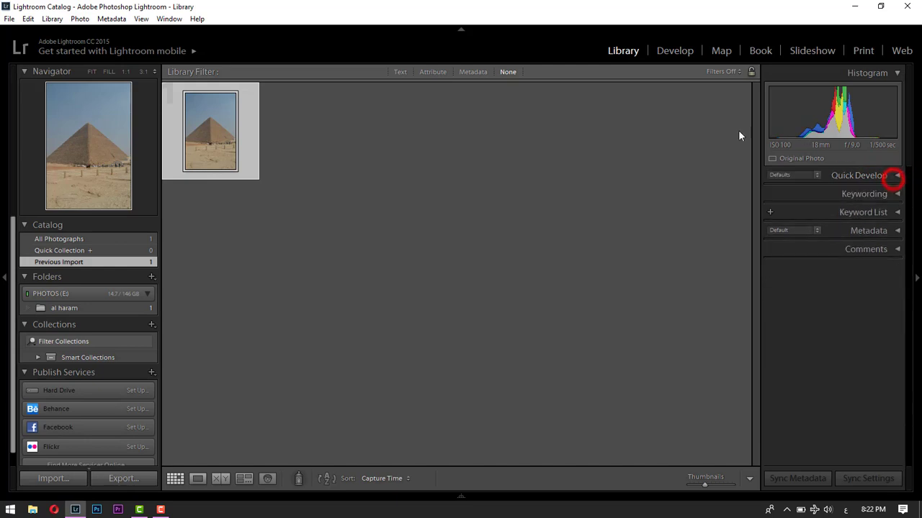
left_click(685, 52)
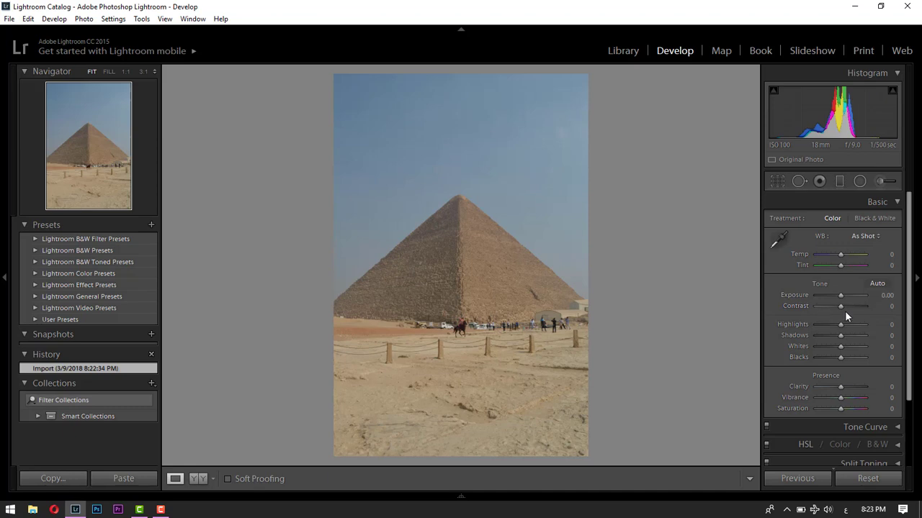
- Toggle the right adjustment panels and the left-hand panels, leaving the left panels hidden
left_click(917, 280)
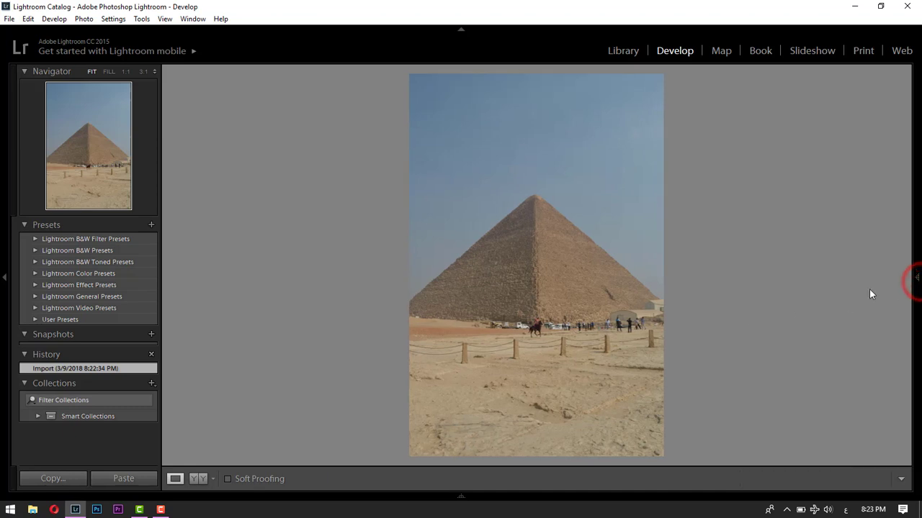
left_click(917, 281)
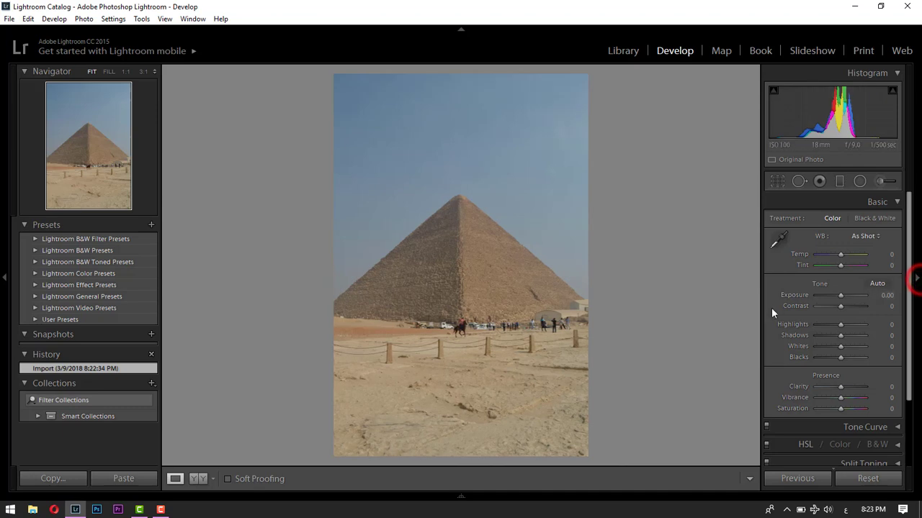
left_click(917, 280)
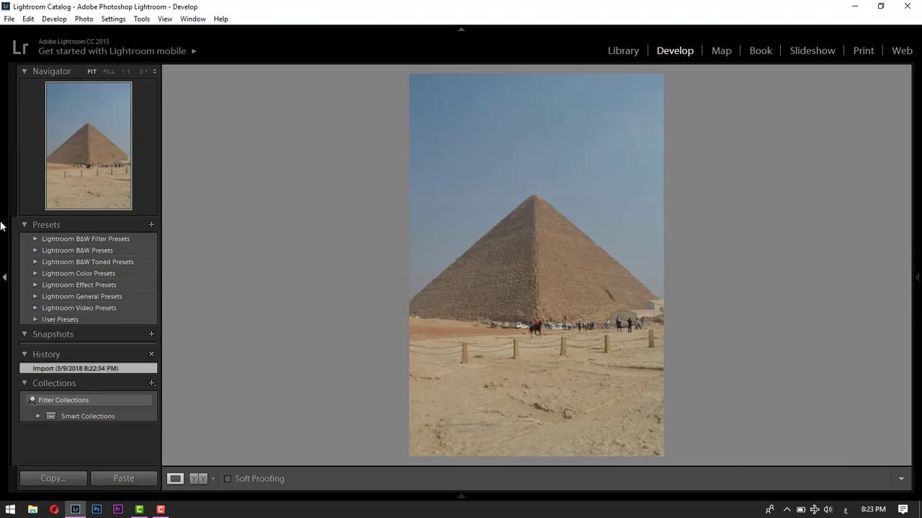
left_click(3, 301)
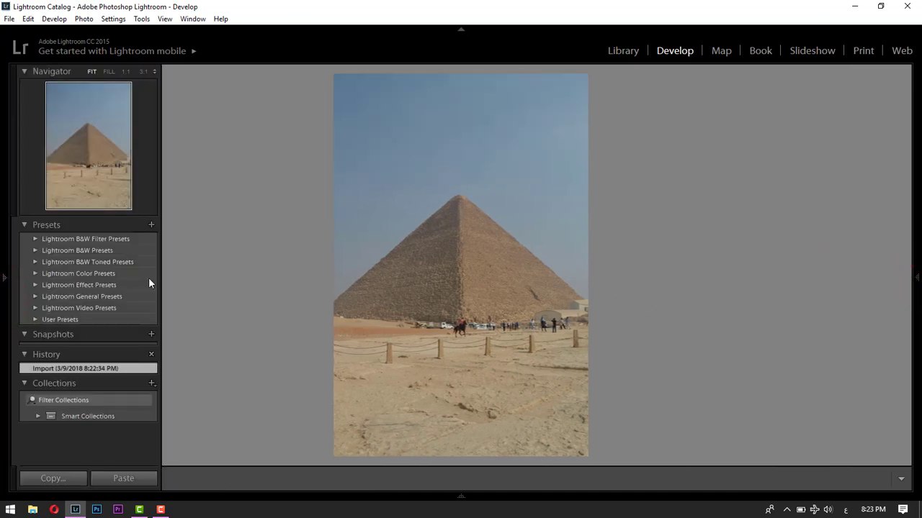
left_click(2, 266)
left_click(3, 284)
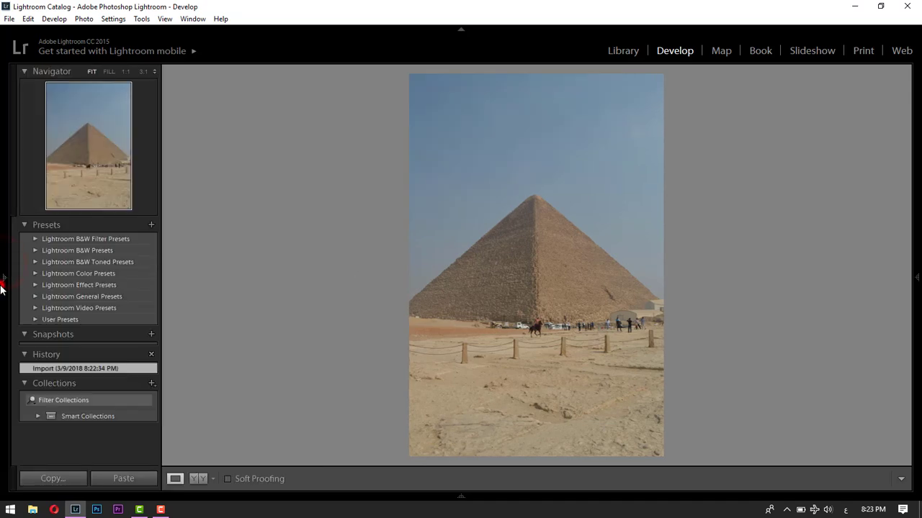
- Hide the filmstrip and bring back the right-hand adjustment panels
left_click(460, 497)
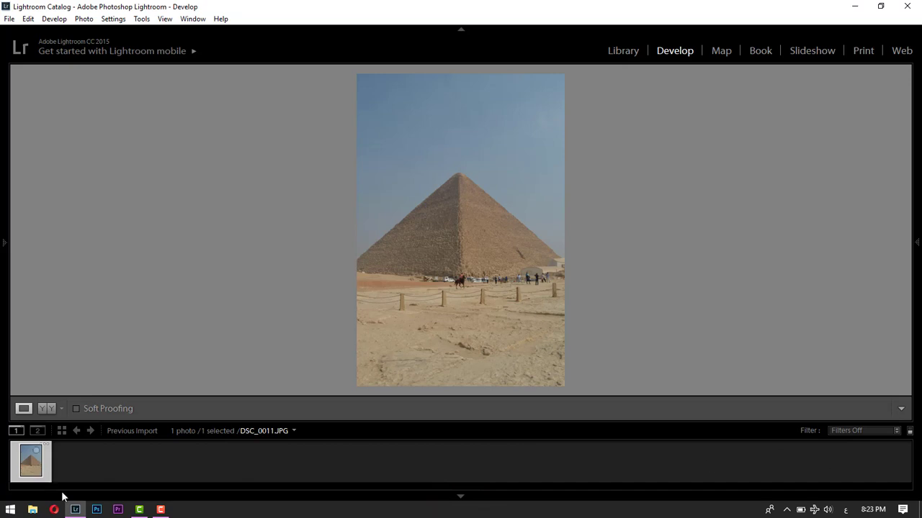
left_click(460, 496)
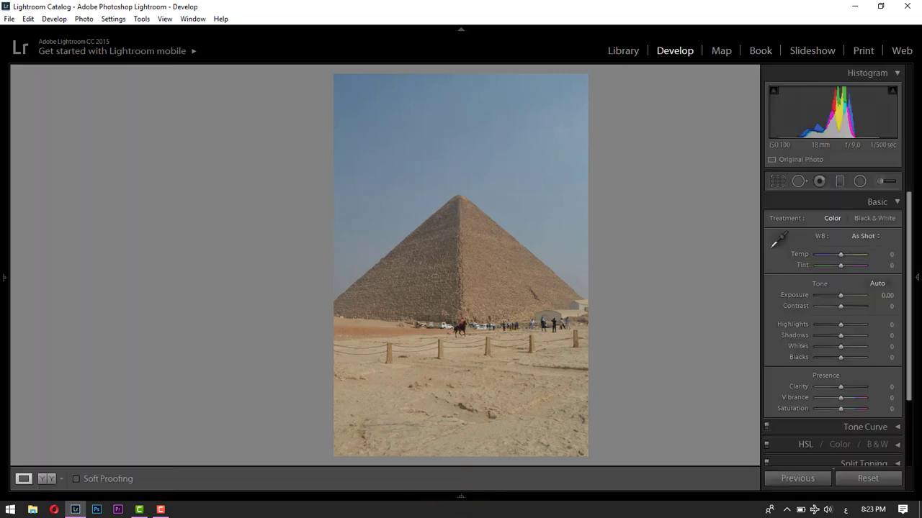
left_click(917, 246)
scroll(877, 362, "down", 3)
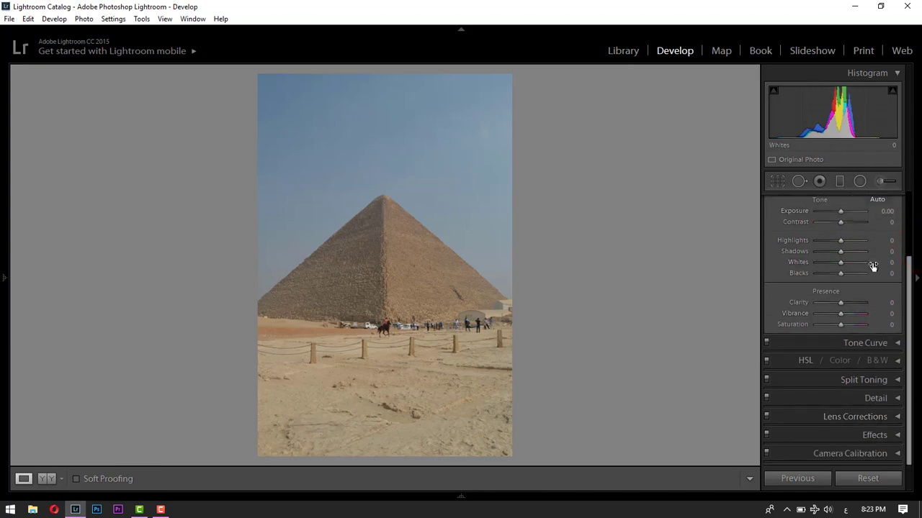
scroll(897, 204, "up", 3)
scroll(897, 204, "up", 2)
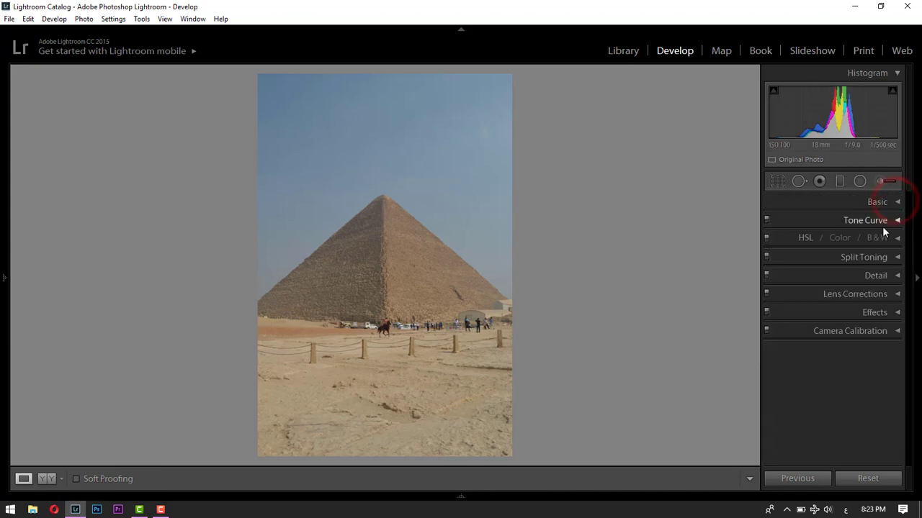